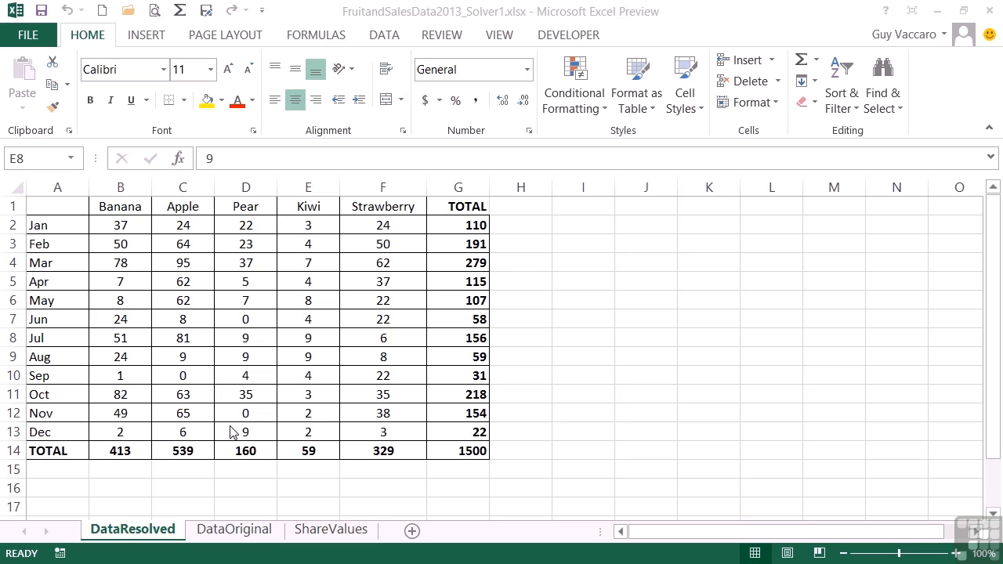
- Duplicate the DataOriginal sheet, place the copy before all other sheets and rename it DataResolved2
click(223, 532)
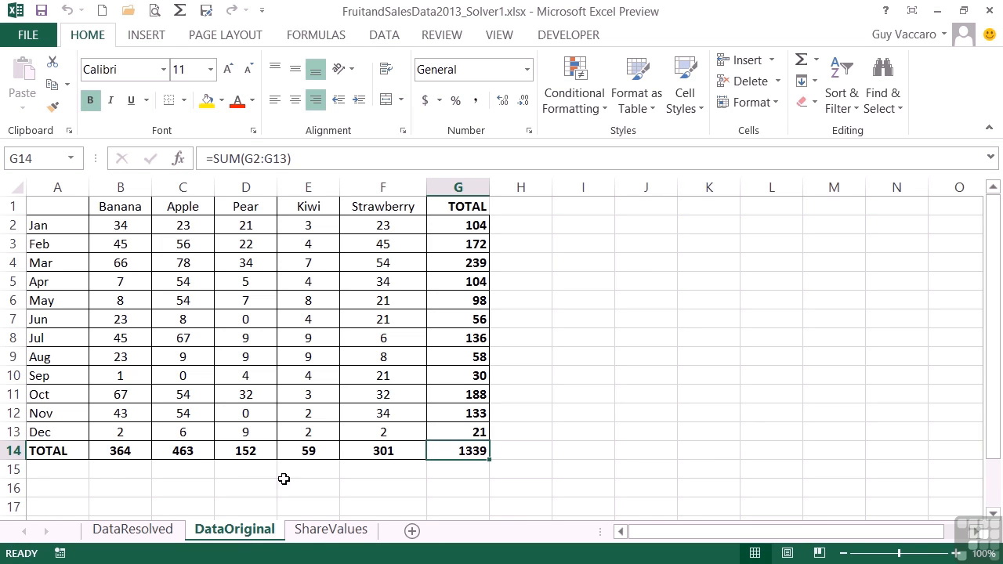
click(153, 532)
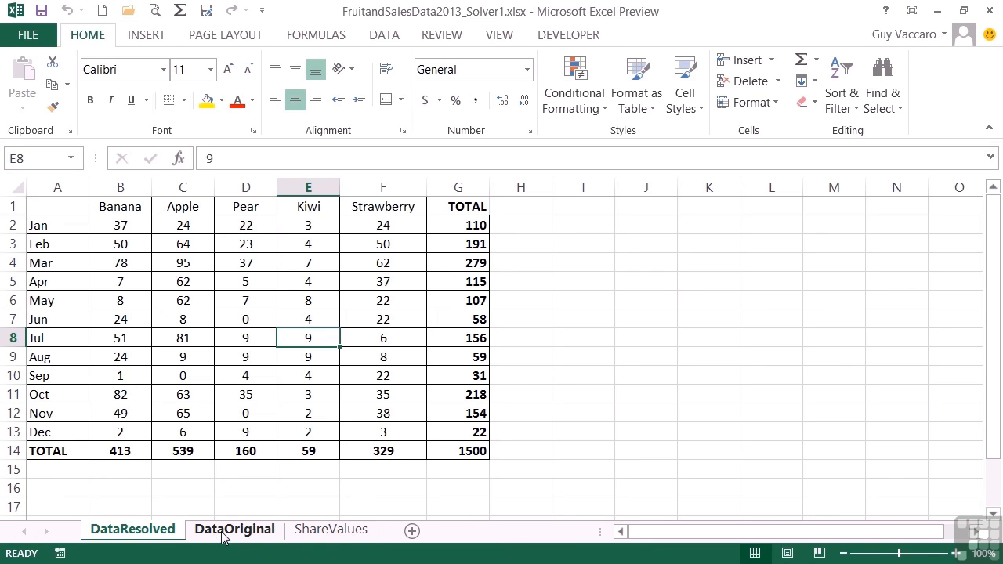
drag(223, 536, 90, 533)
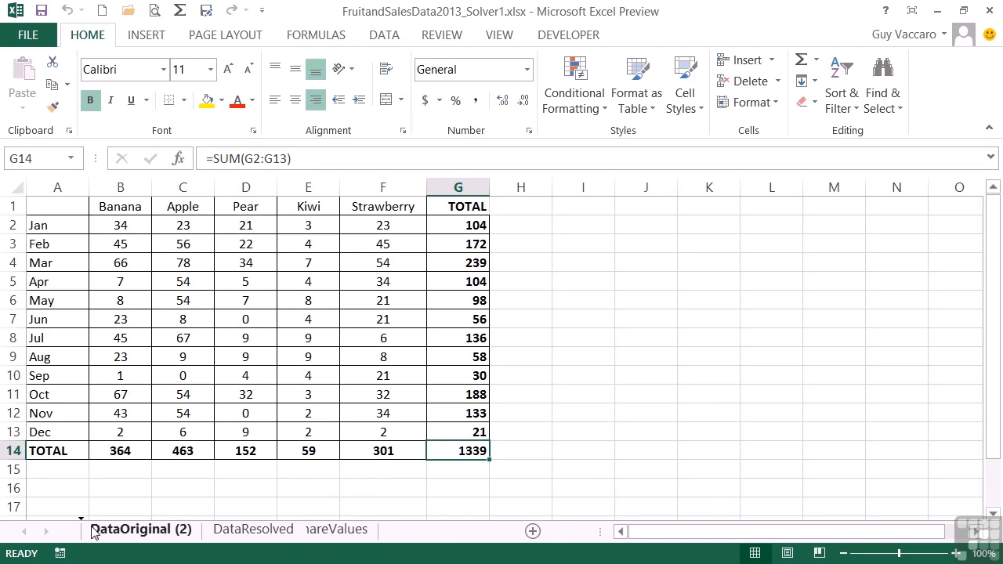
double_click(151, 533)
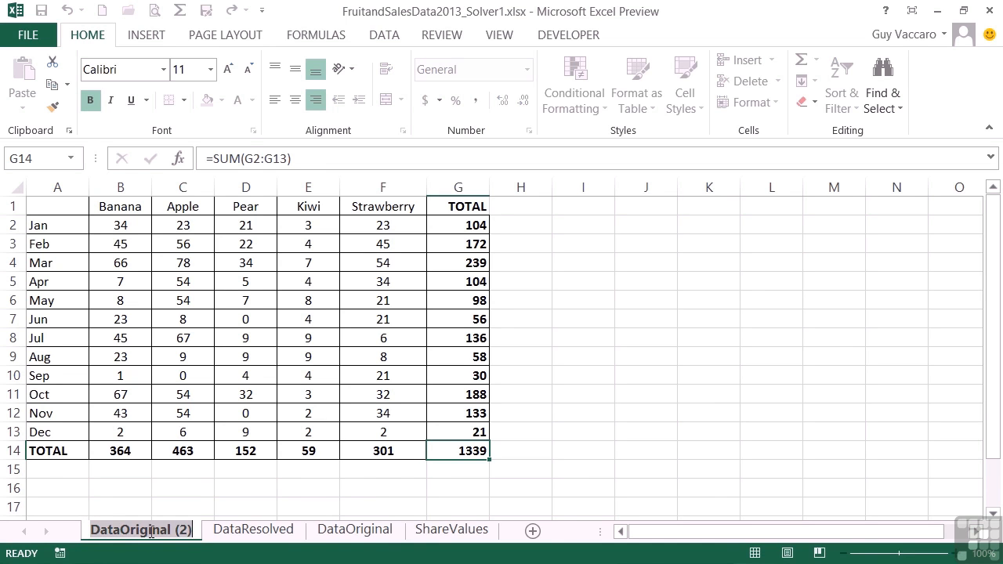
text(DataResolved2)
key(Return)
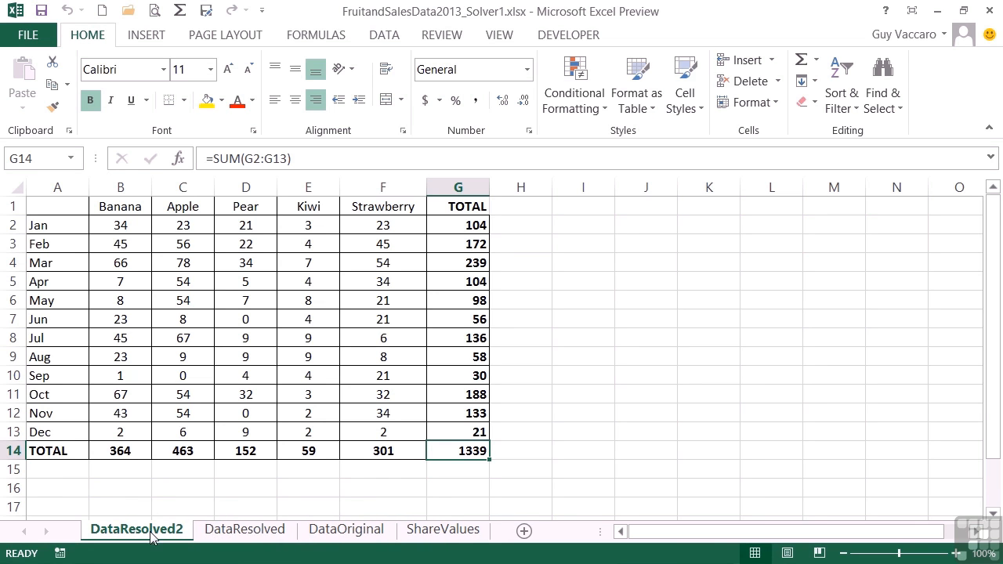
- Open Solver on DataResolved2 and add a constraint keeping the monthly Banana values B2:B13 at or below 50
click(259, 394)
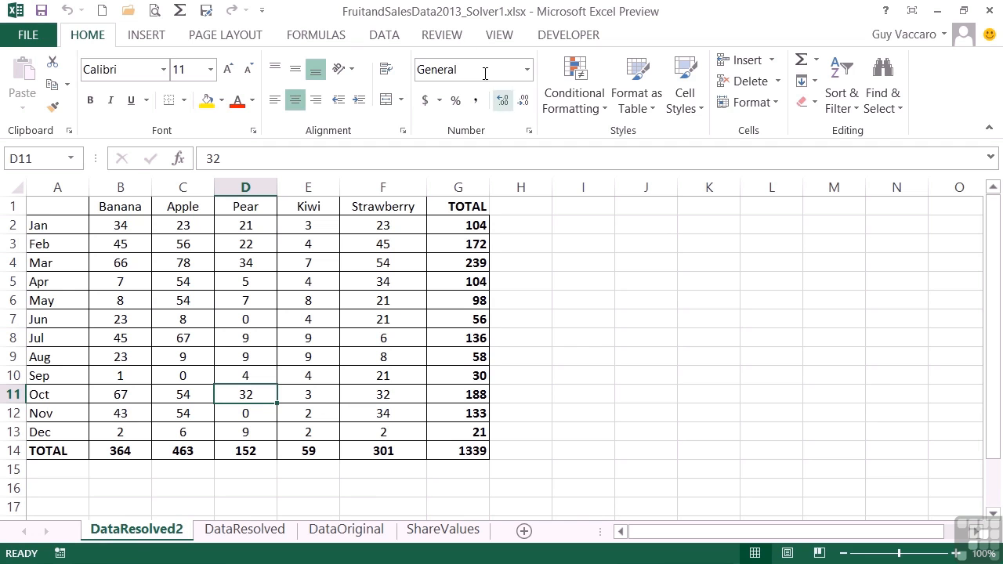
click(384, 36)
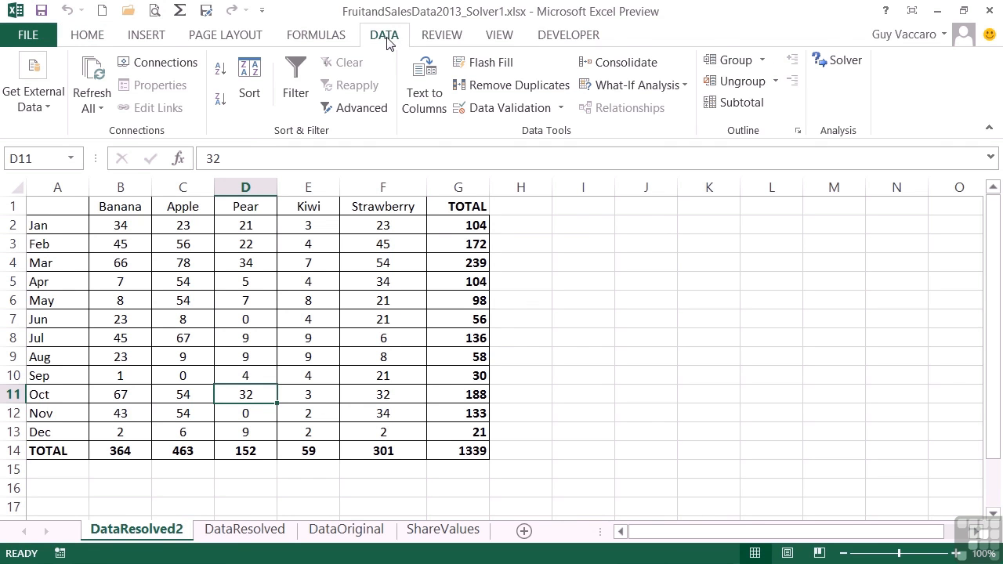
click(843, 69)
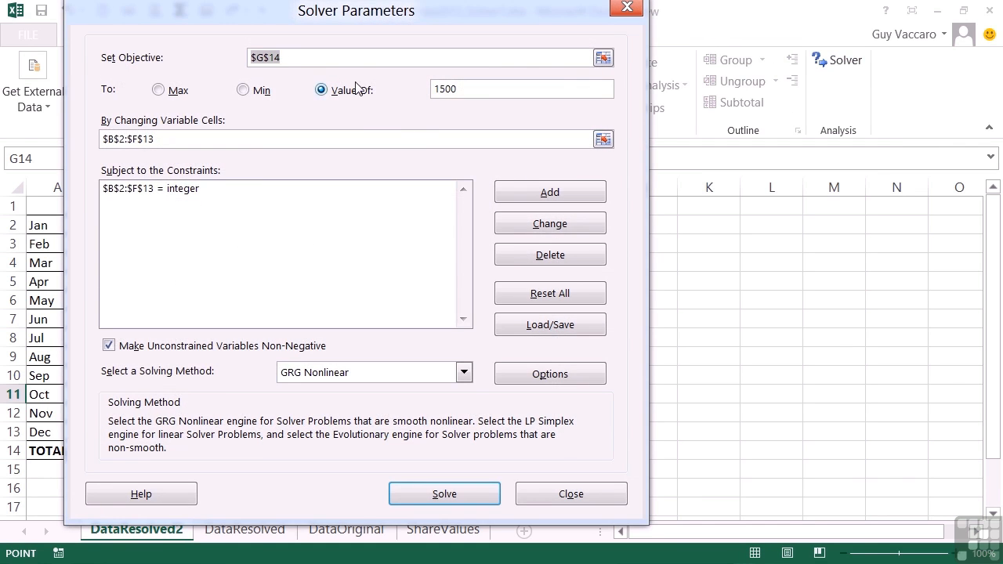
drag(331, 19, 578, 22)
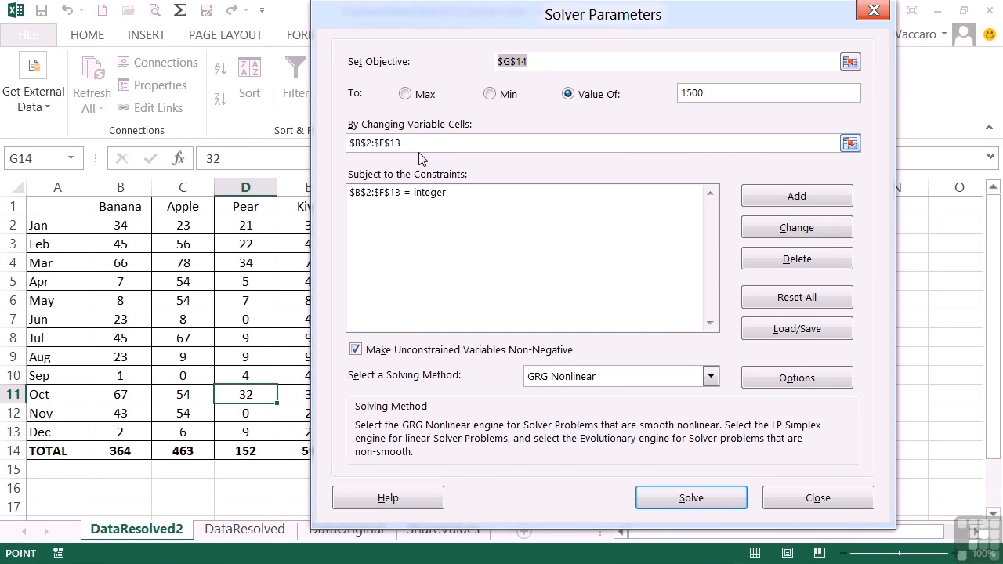
click(437, 196)
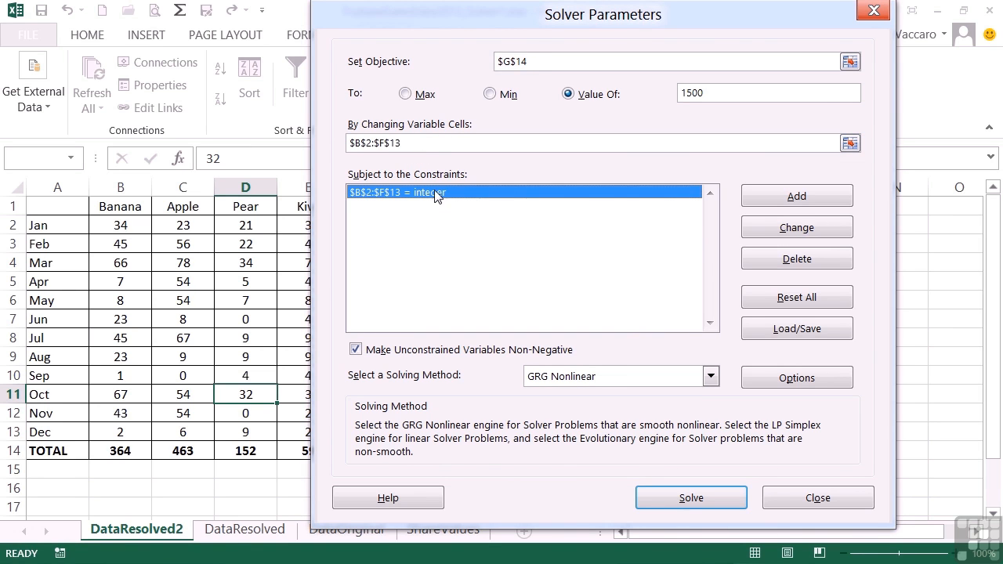
click(781, 196)
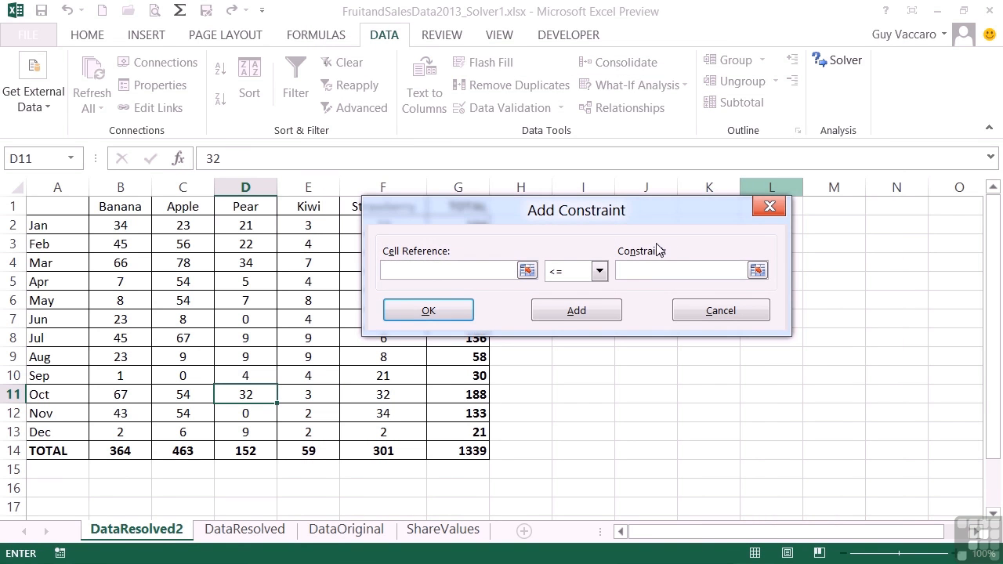
drag(125, 228, 121, 430)
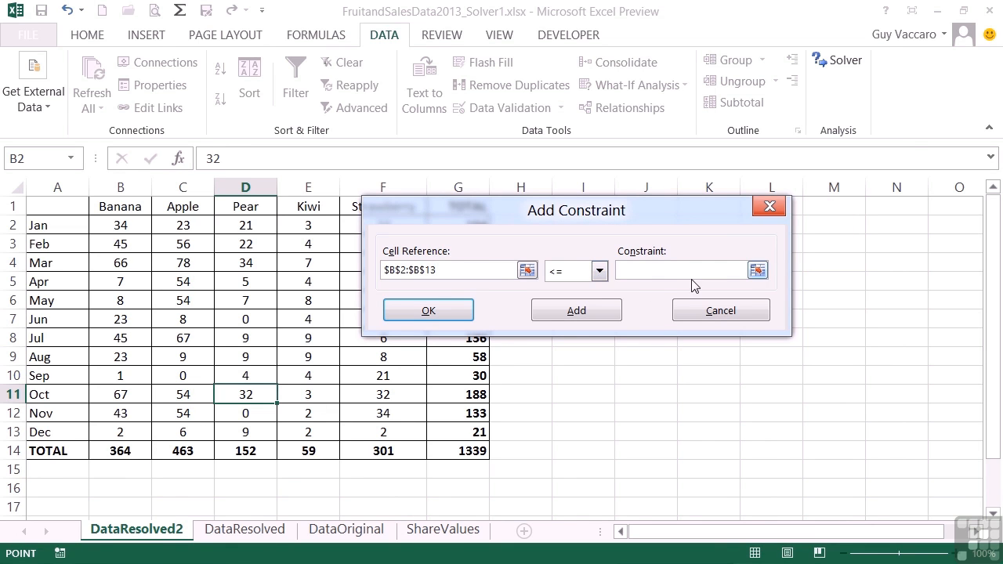
click(667, 271)
text(50)
click(459, 314)
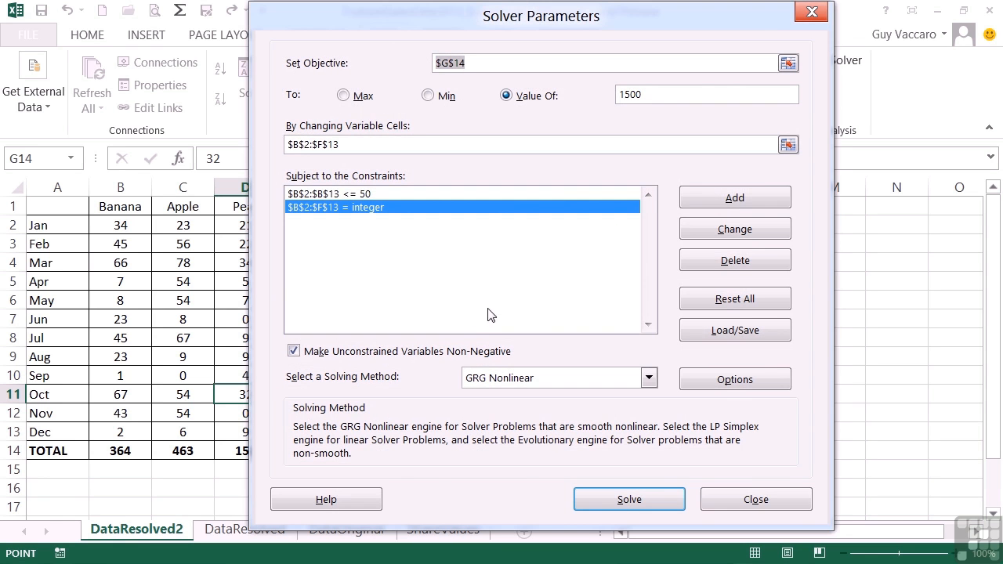
- Add a Solver constraint limiting the Pear total in D14 to at most 120
click(728, 201)
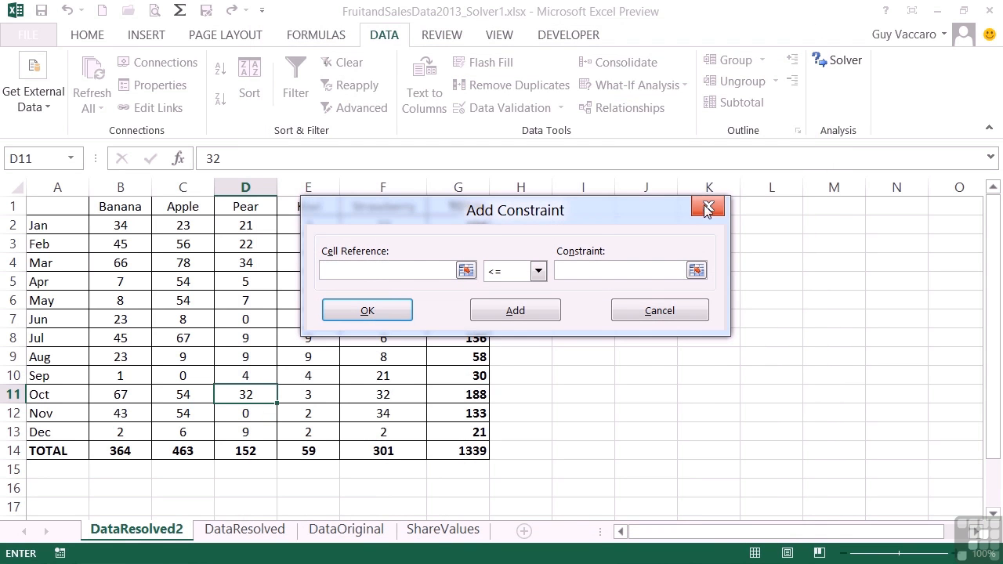
click(466, 271)
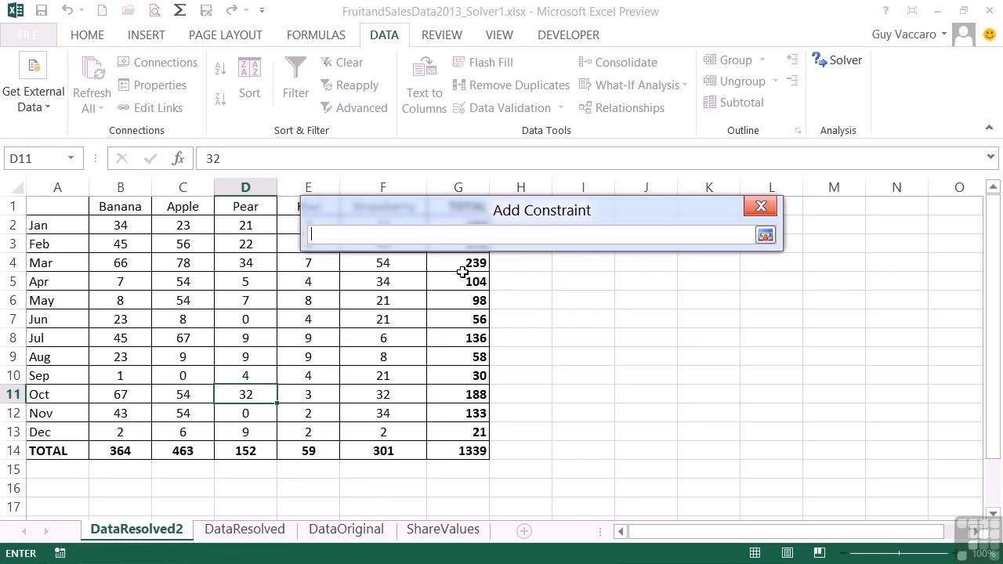
click(246, 452)
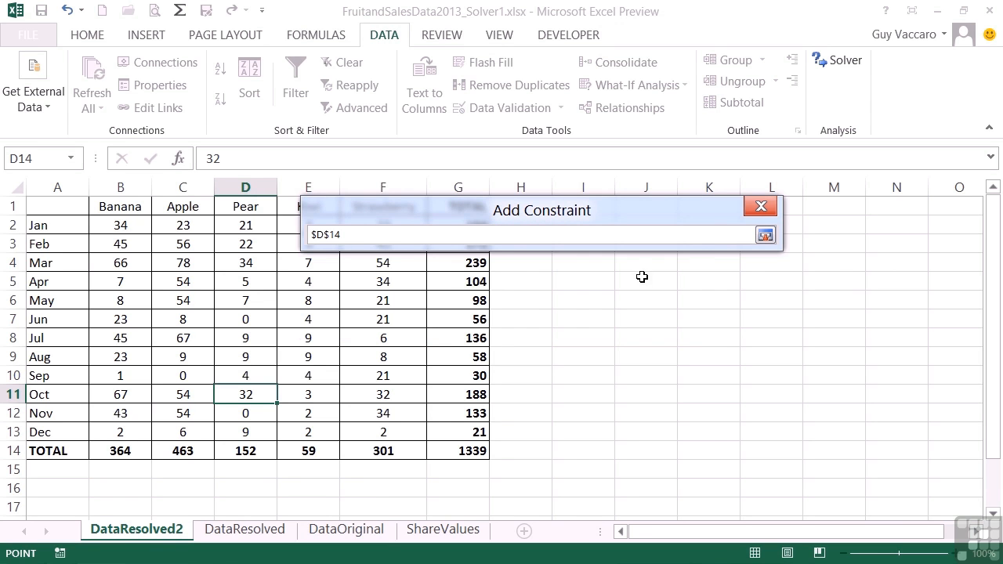
click(764, 235)
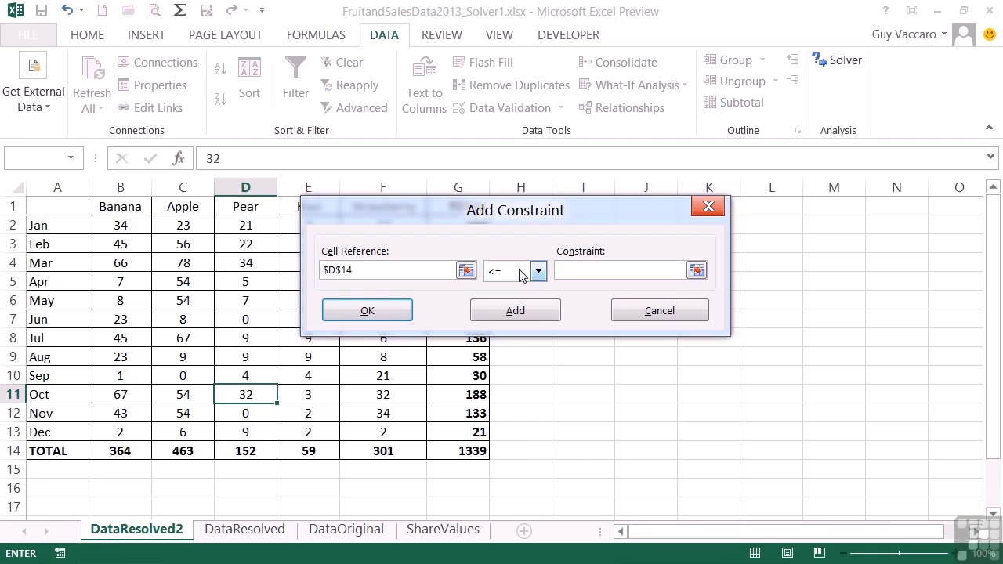
click(585, 272)
text(120)
click(505, 314)
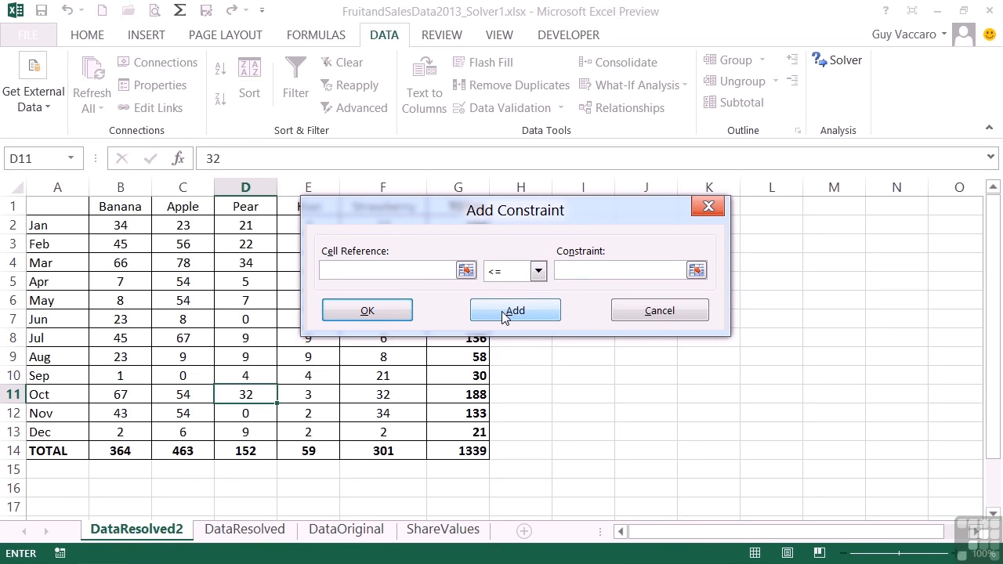
- Add a Solver constraint requiring the Kiwi total in E14 to be at least 100, and finish adding constraints
click(465, 271)
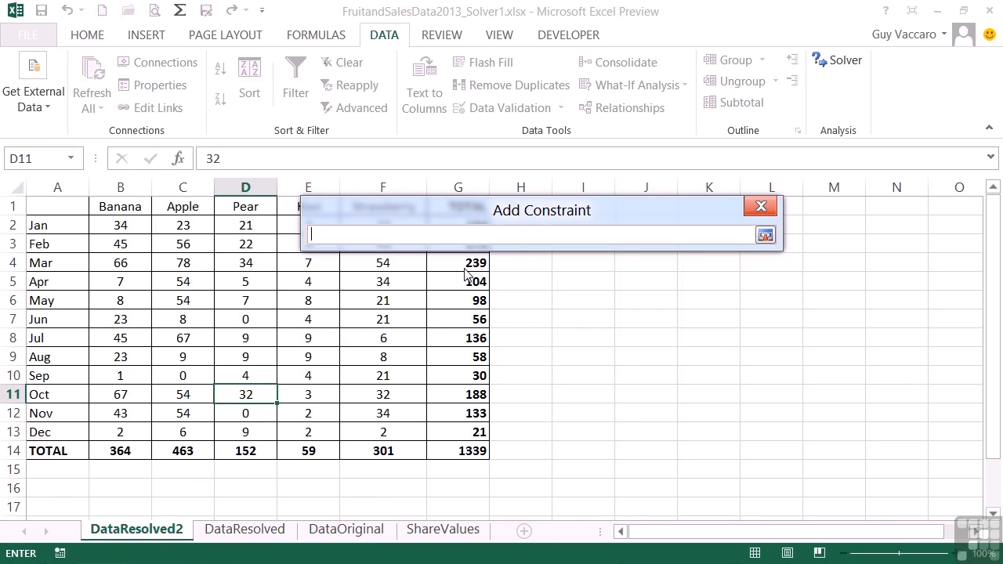
click(312, 452)
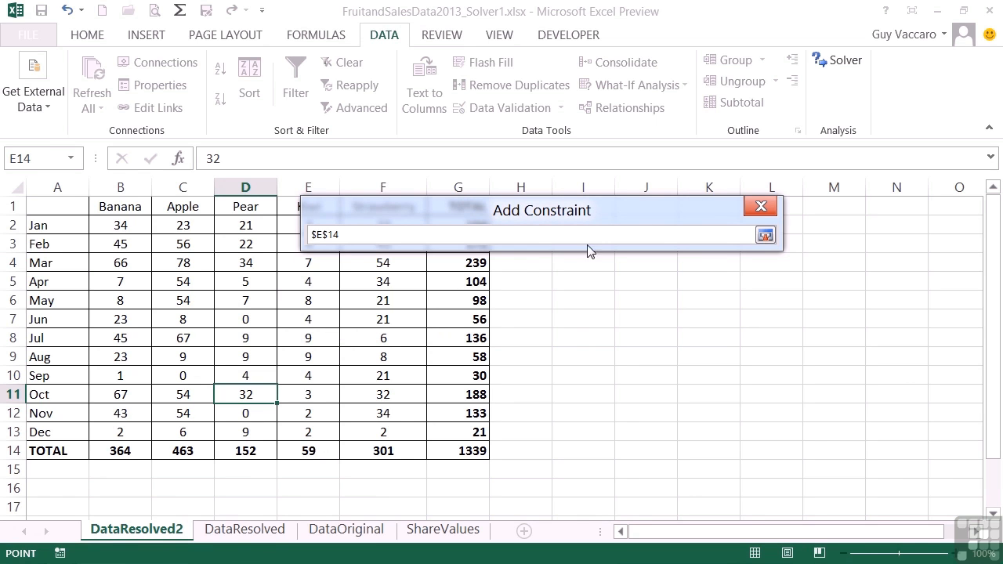
click(764, 235)
click(539, 271)
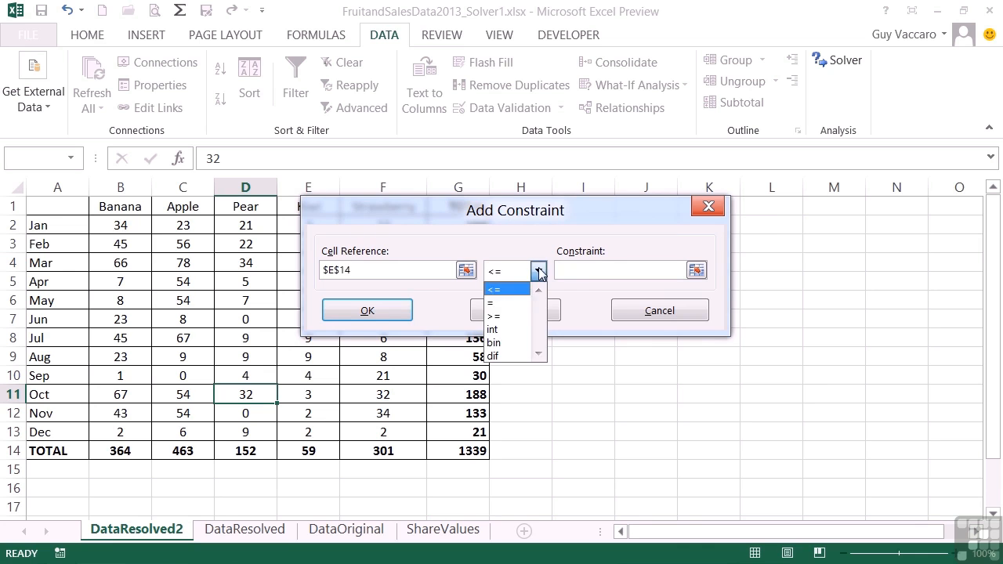
click(513, 316)
click(580, 271)
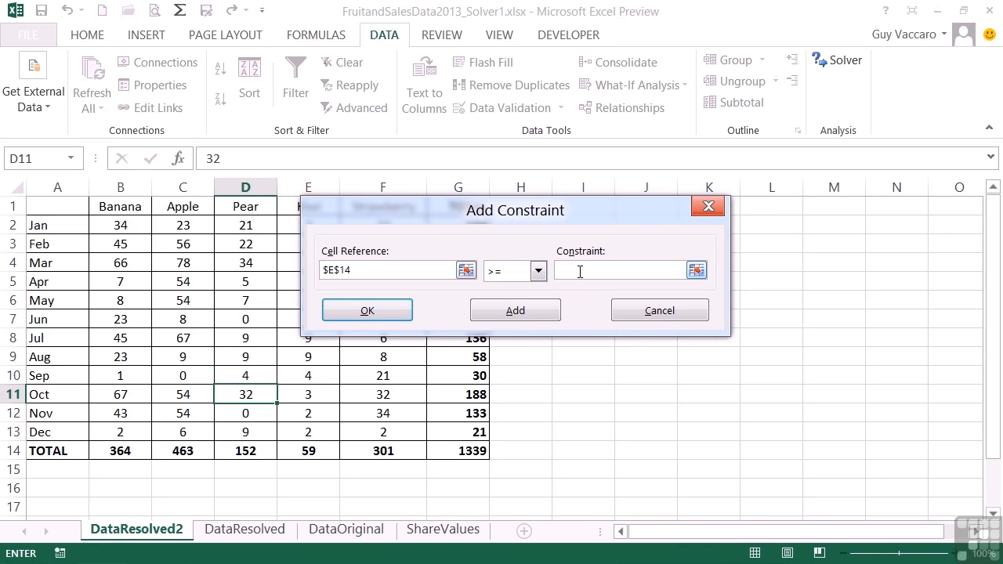
text(100)
click(396, 309)
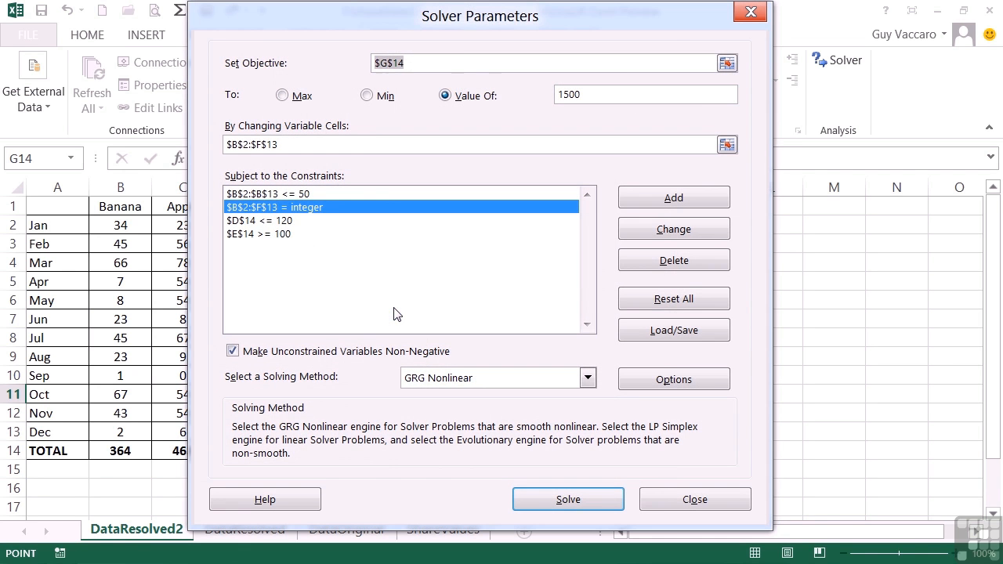
- Review each entry in the Solver constraint list against the worksheet data
click(292, 236)
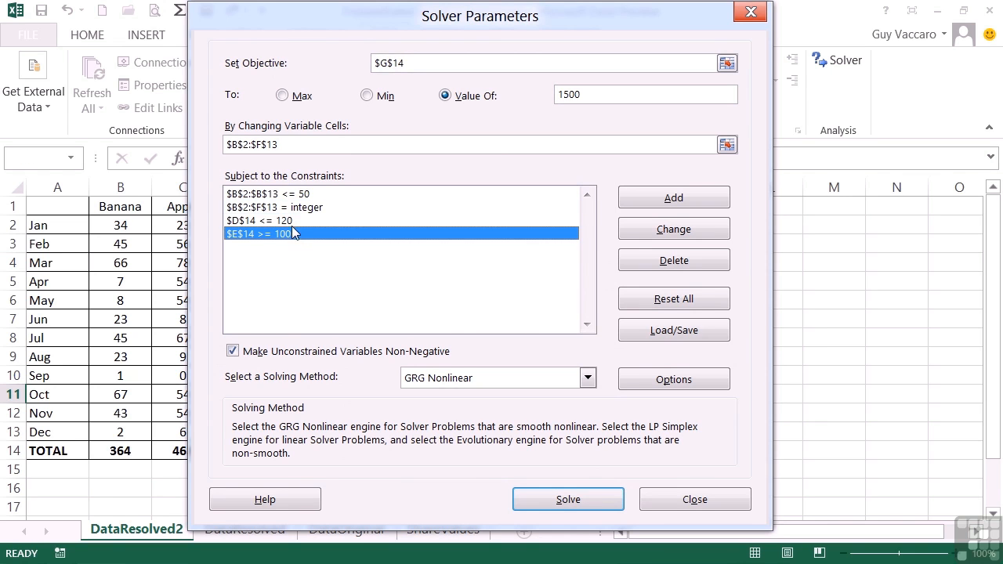
click(292, 223)
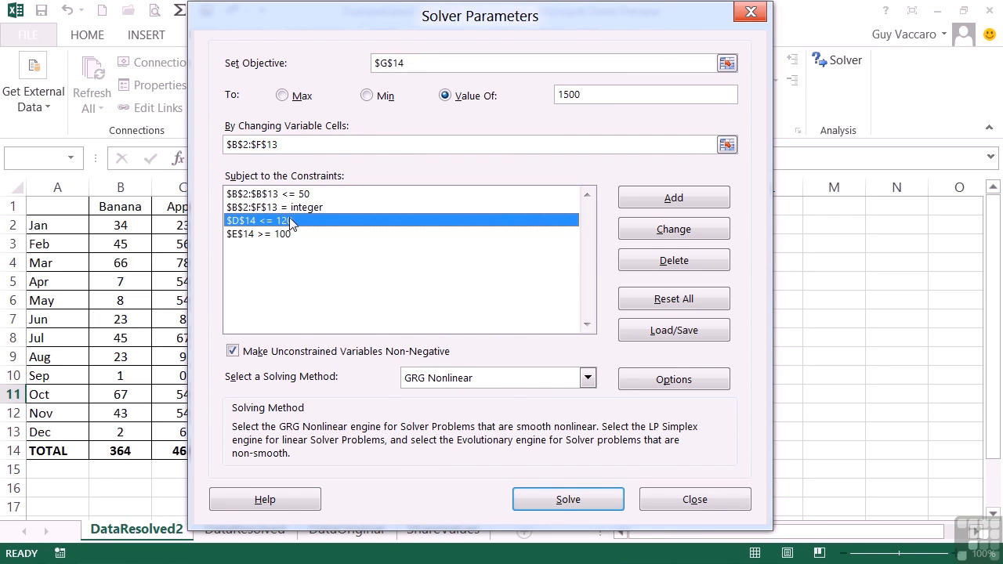
click(290, 208)
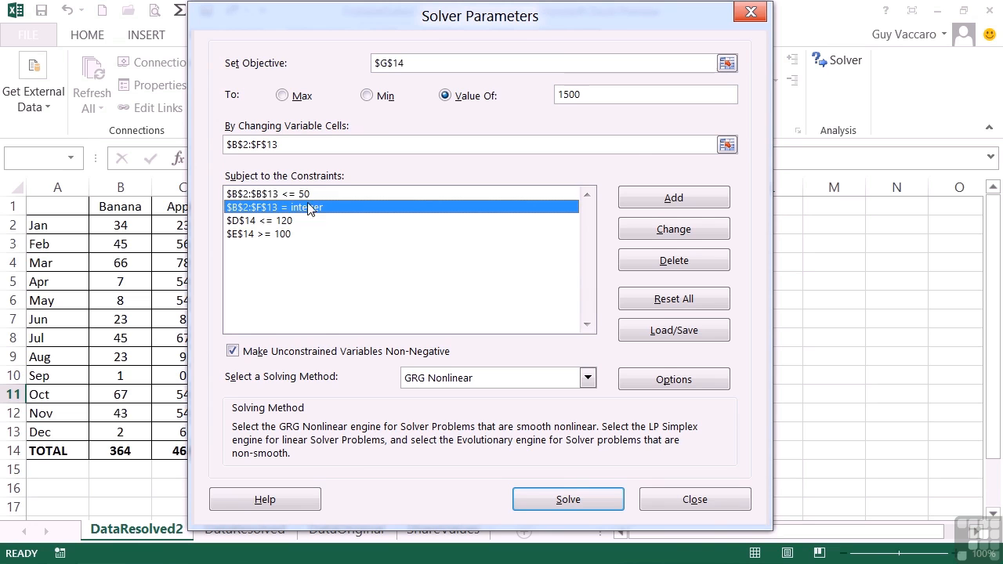
click(312, 197)
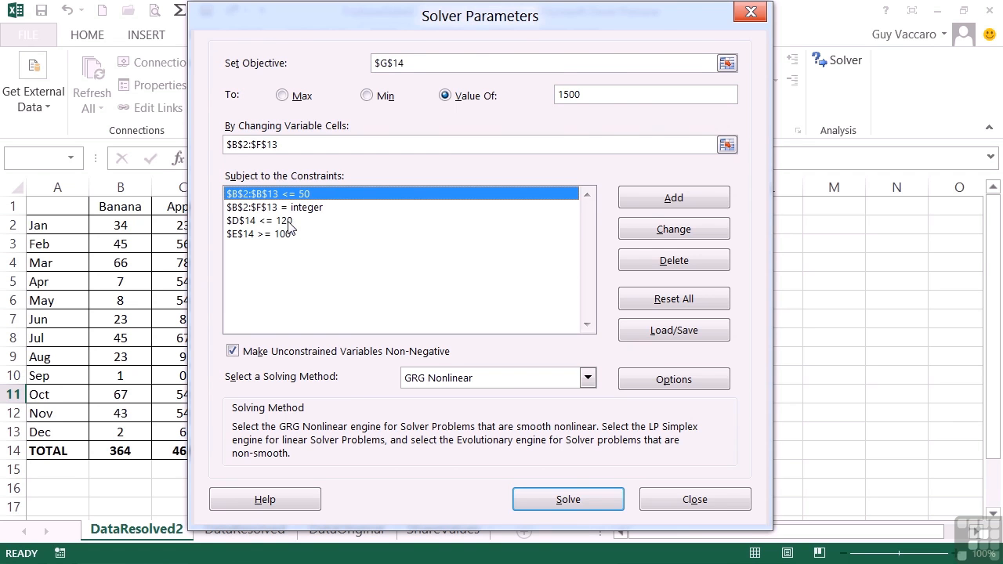
click(288, 223)
drag(418, 26, 550, 22)
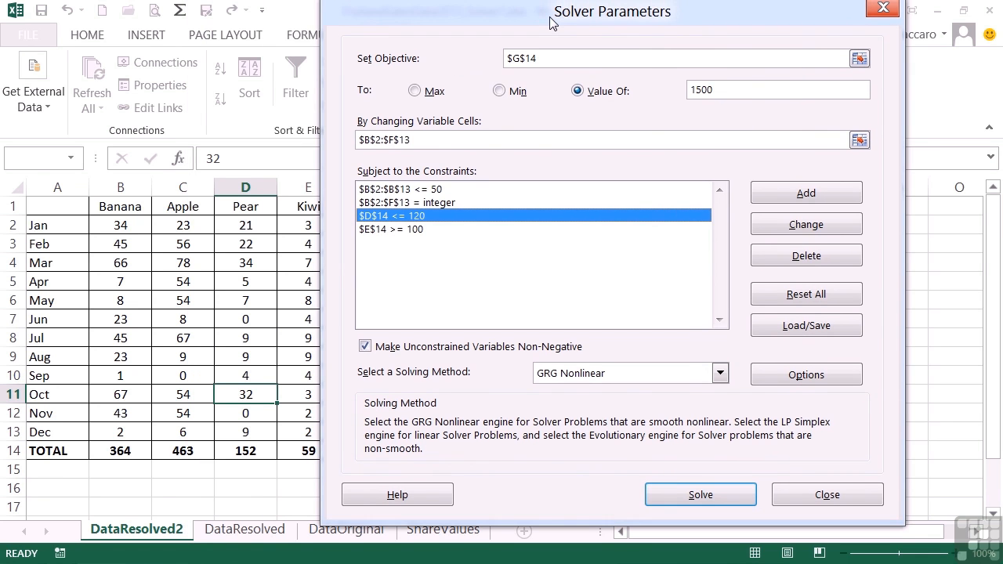
click(416, 231)
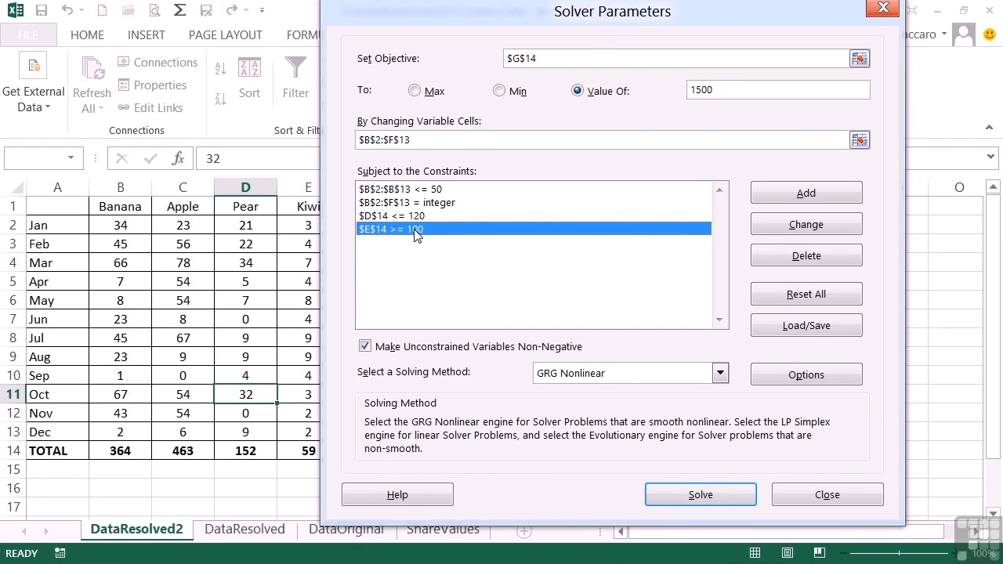
- Run Solver with the four constraints and keep the Solver solution in the sheet
click(707, 496)
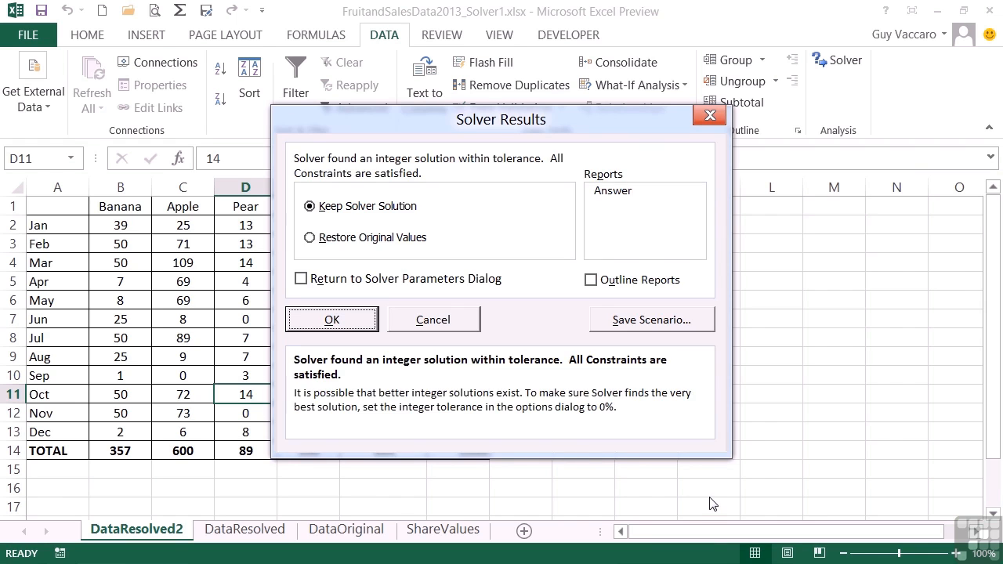
drag(510, 124, 771, 138)
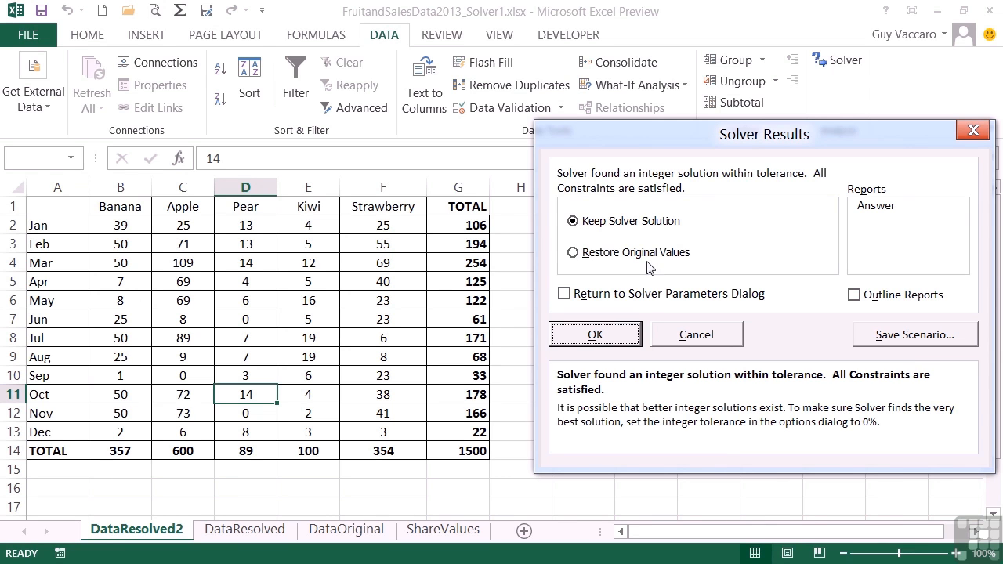
click(595, 335)
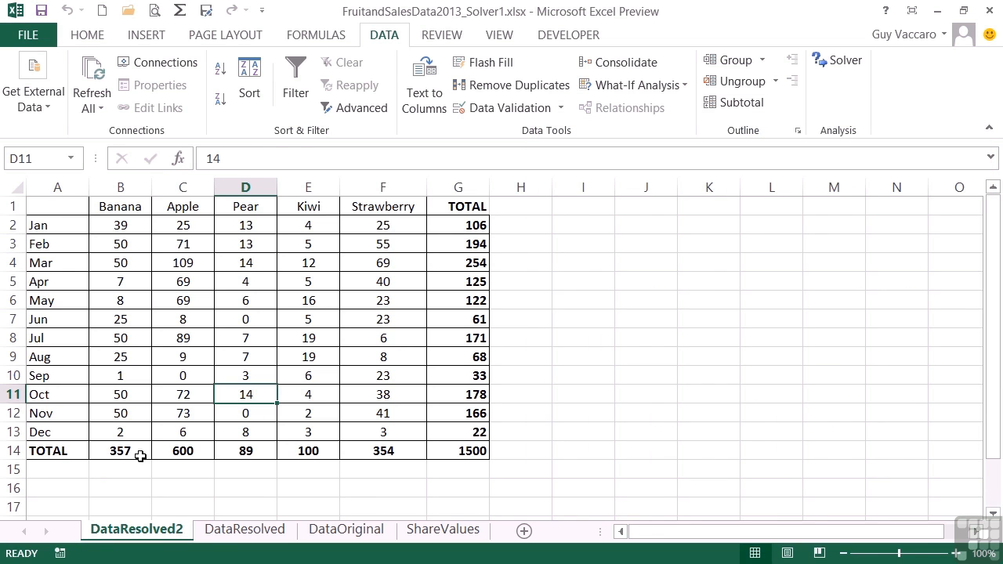
- Compare the figures on the DataOriginal and DataResolved sheets with the solved DataResolved2 sheet
click(329, 531)
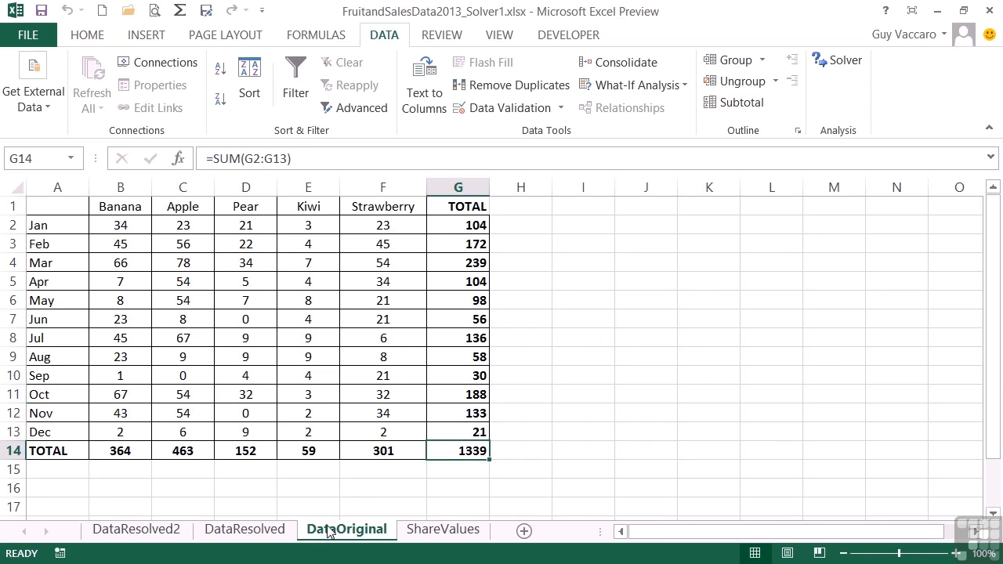
click(237, 531)
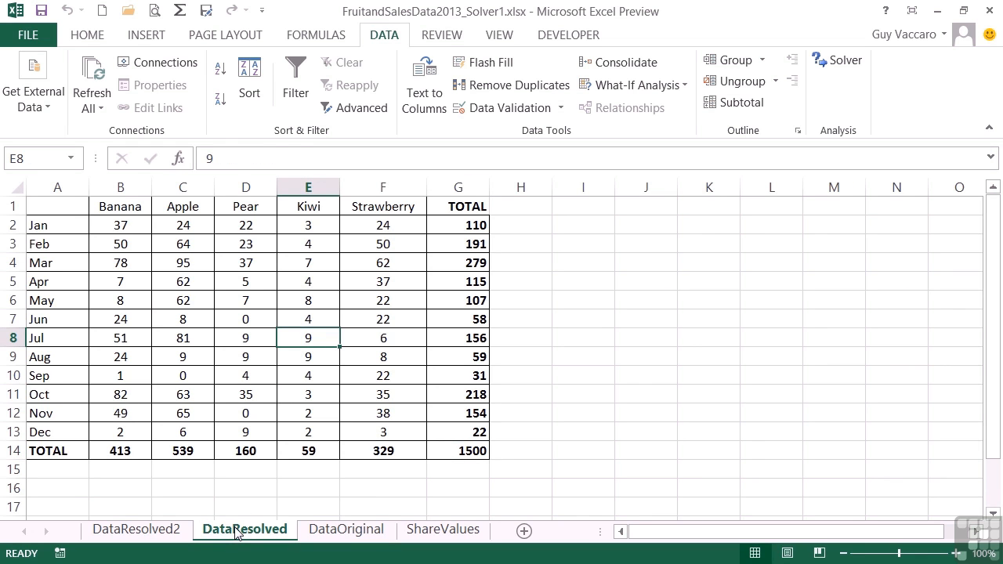
click(166, 532)
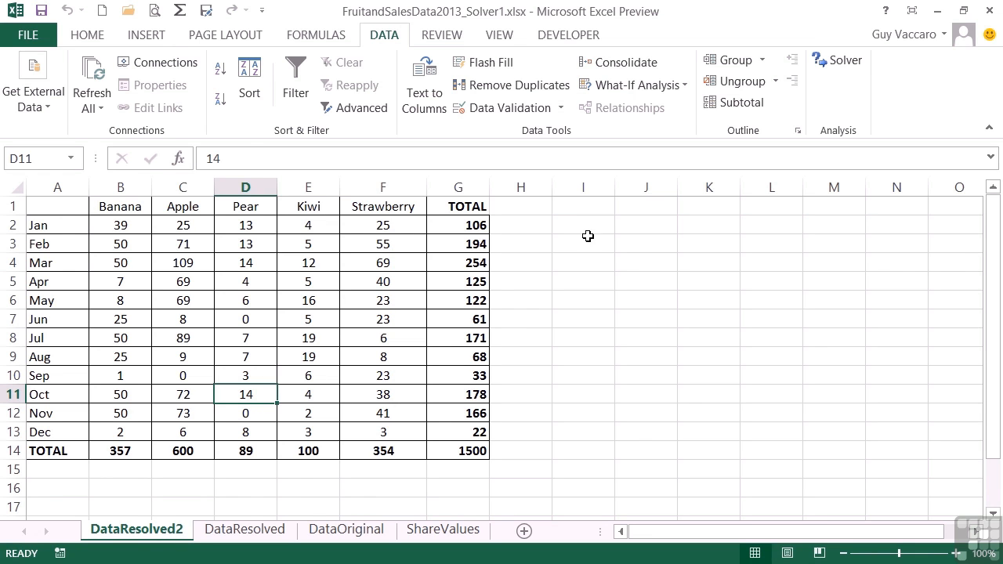
- Reopen the Solver parameters for the DataResolved2 sheet
click(844, 62)
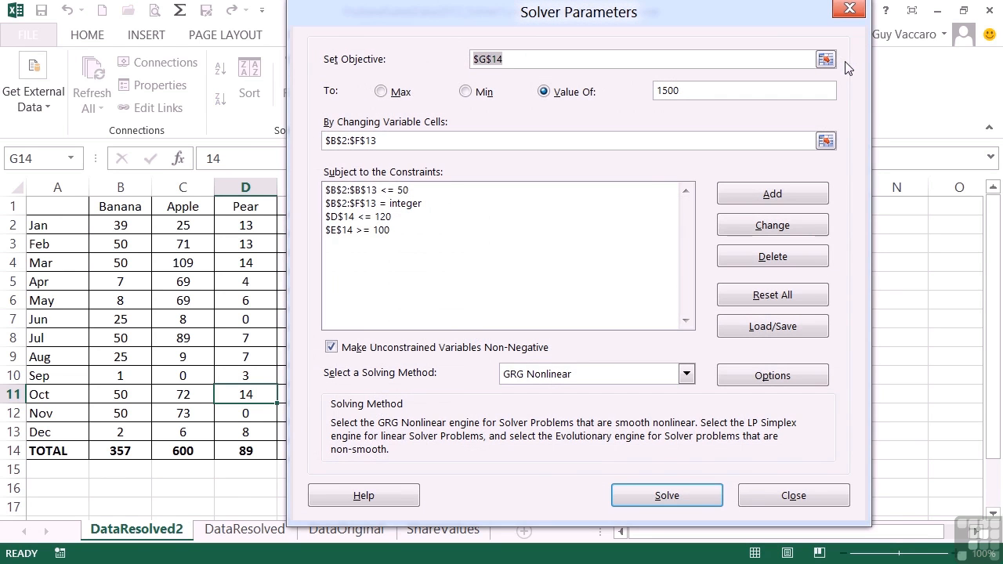